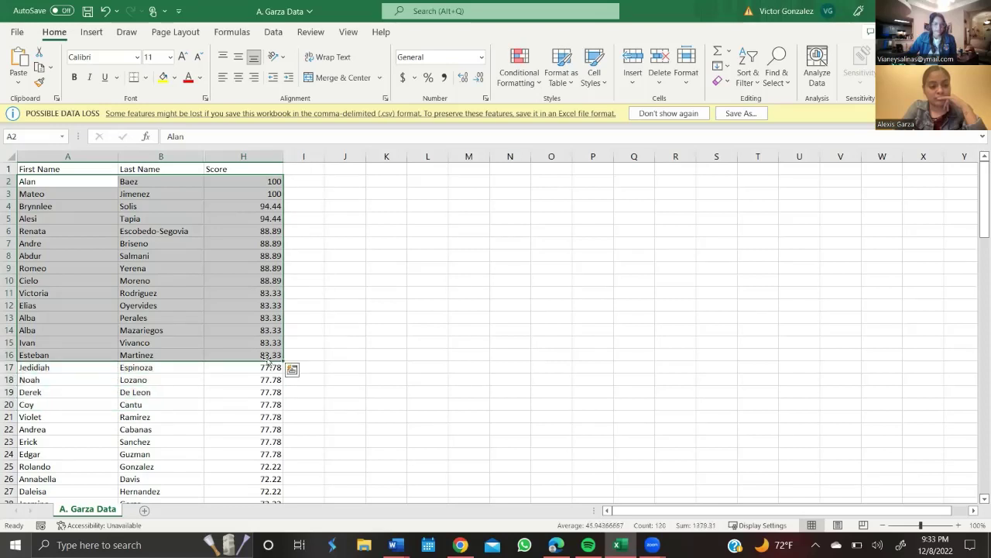
Fill the student rows 2 to 16 across the name and score columns with the standard light blue colour.
left_click(174, 77)
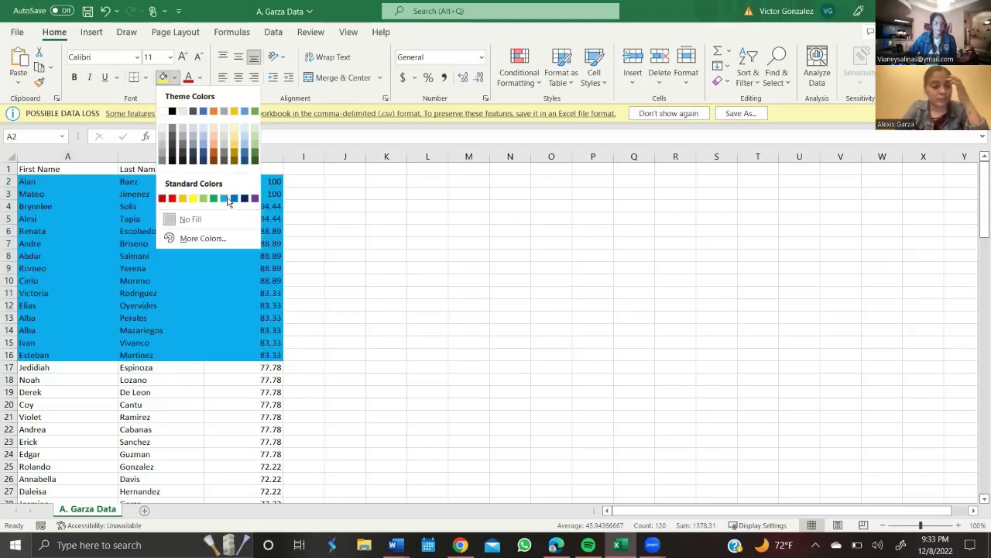
left_click(227, 199)
left_click(513, 334)
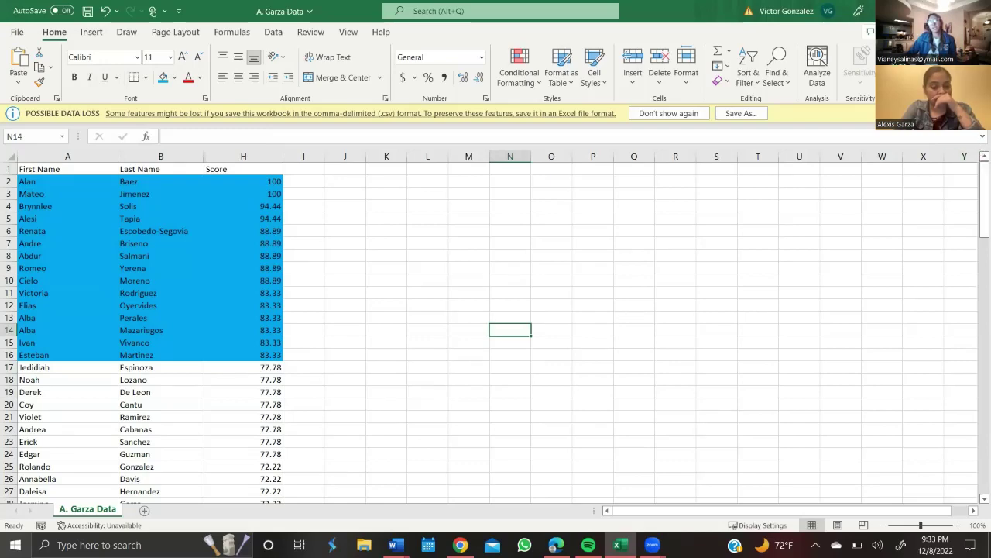
Extend the light blue fill down through row 39 across the first name, last name and score columns.
left_click_drag(982, 183, 981, 191)
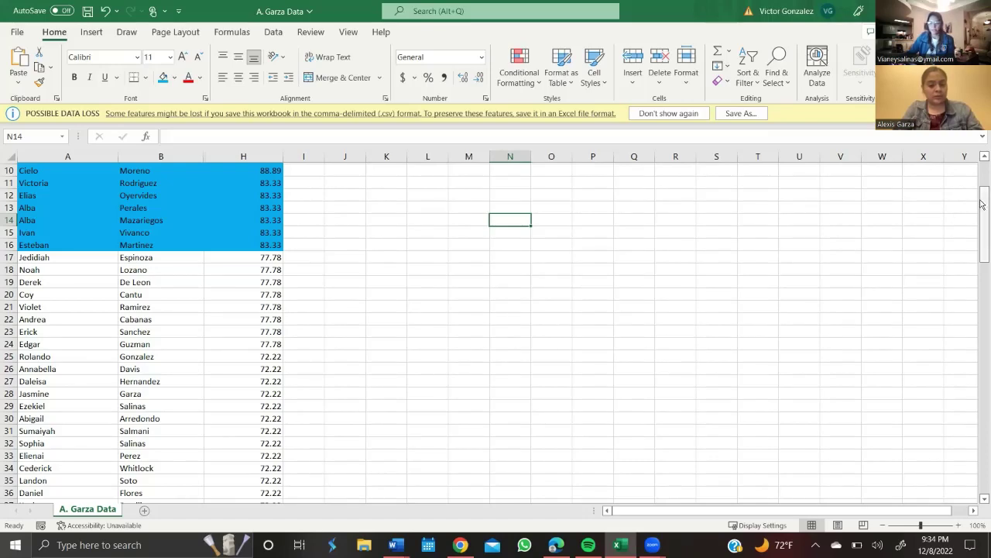
left_click_drag(982, 204, 982, 236)
left_click_drag(233, 391, 24, 137)
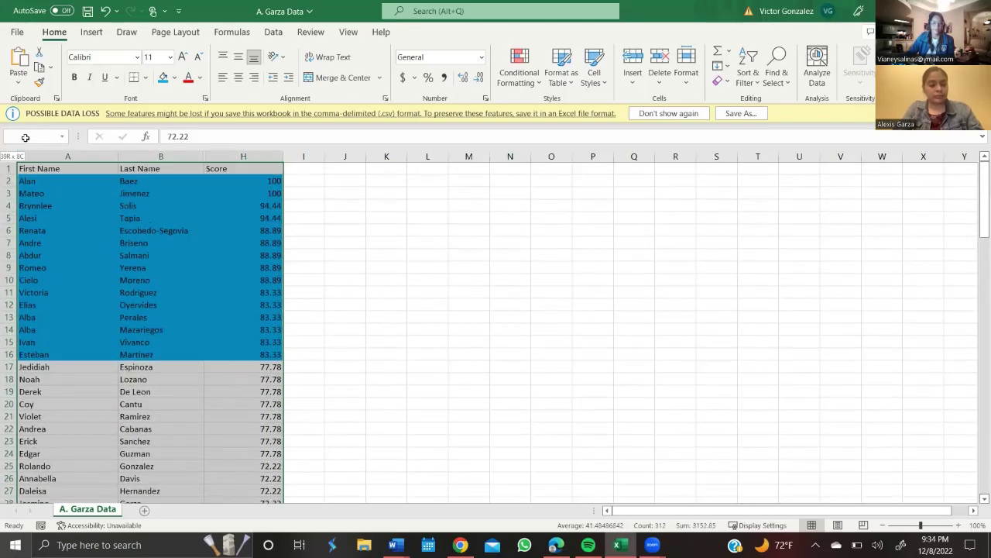
scroll(518, 321, "down", 8)
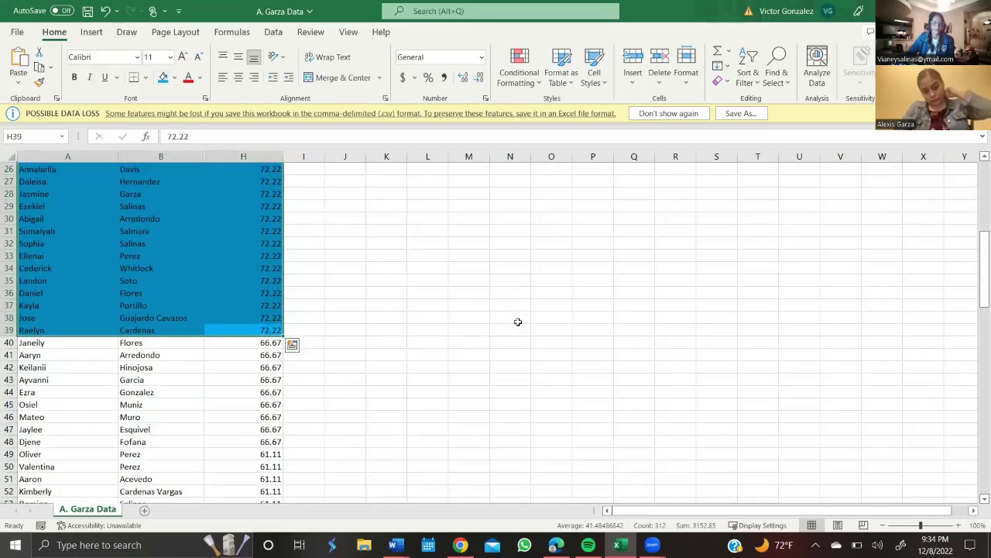
left_click(518, 322)
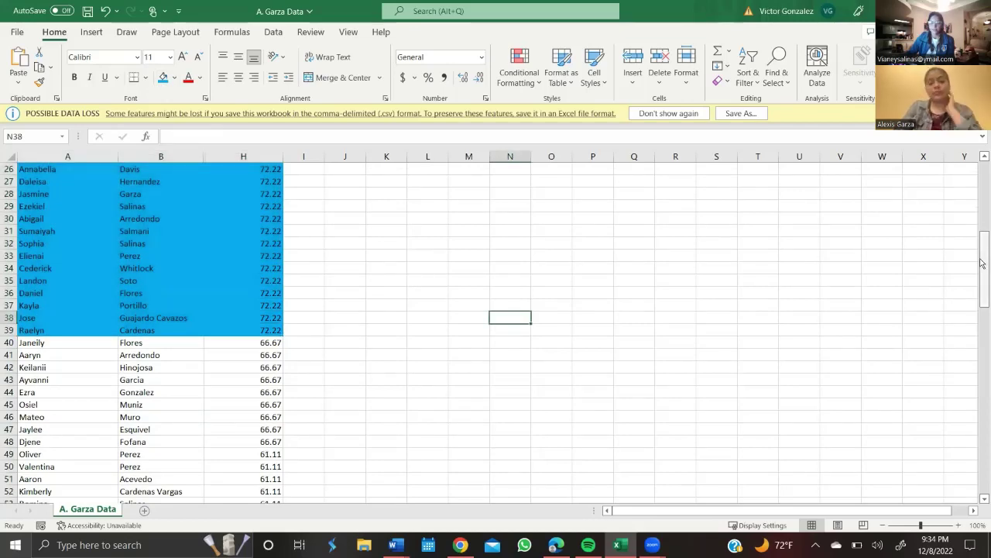
Fill rows 40 to 84 of the name and score columns with the standard red colour.
left_click_drag(982, 263, 952, 296)
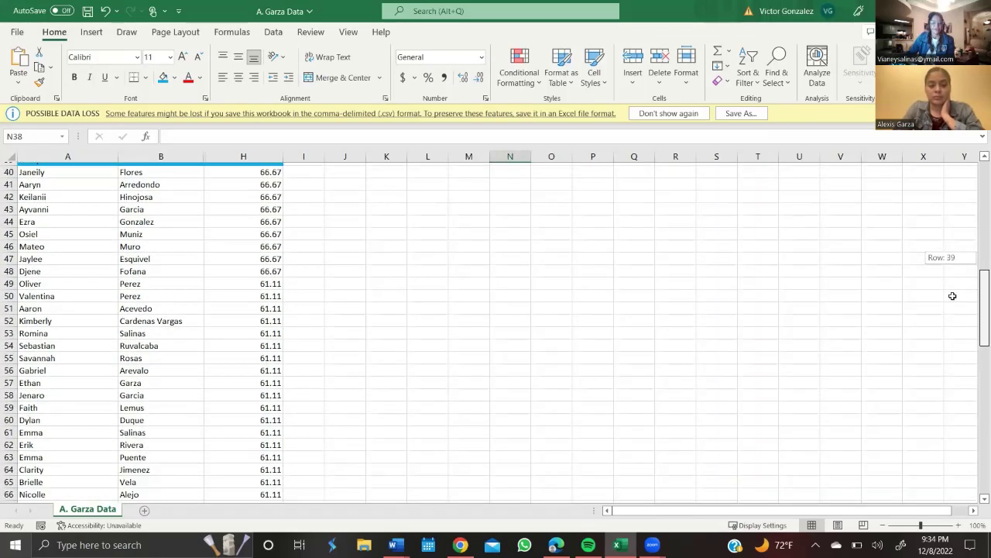
left_click_drag(74, 172, 269, 243)
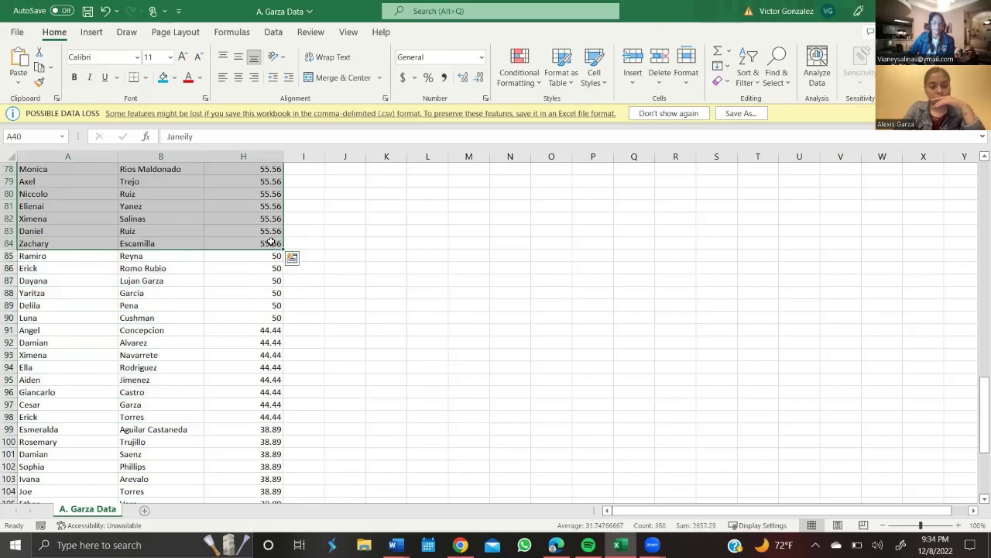
left_click(175, 78)
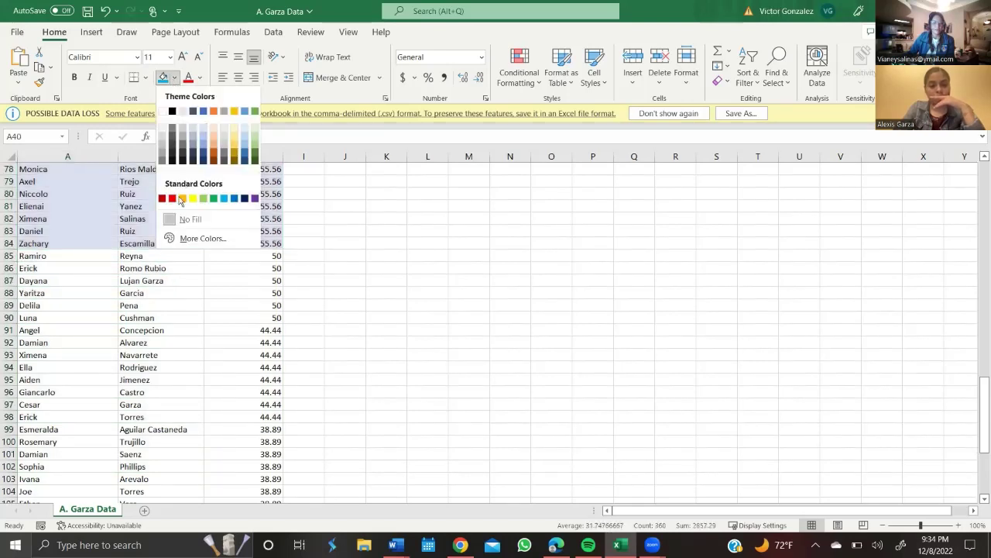
left_click(172, 199)
scroll(578, 281, "up", 17)
left_click(387, 242)
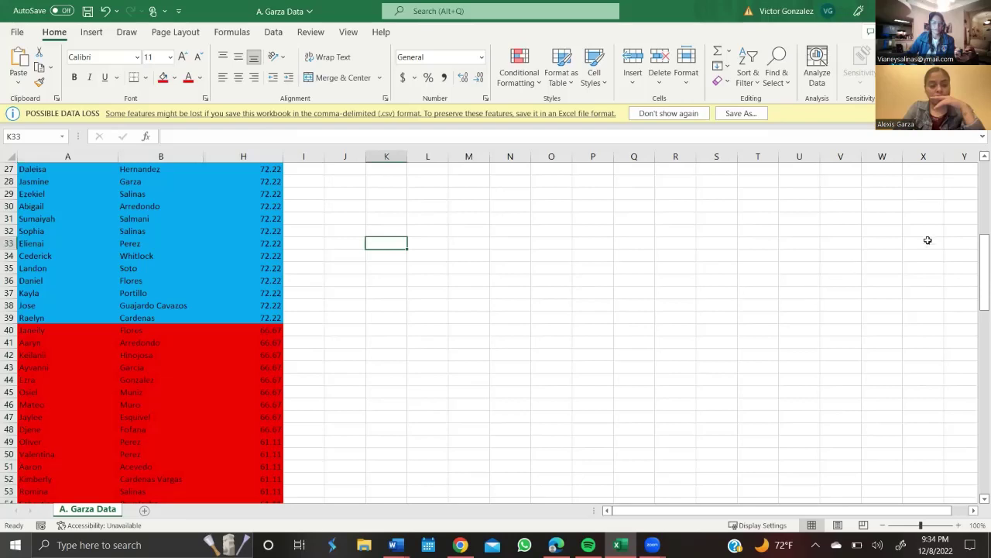
Fill the student rows 40 to 84 across the name and score columns with standard yellow.
left_click_drag(44, 329, 288, 394)
left_click(174, 80)
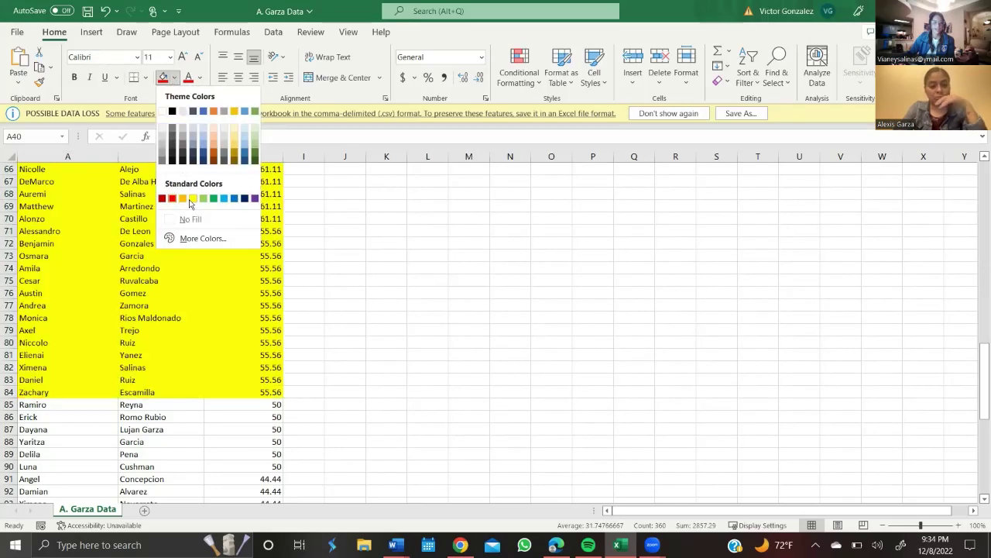
left_click(191, 200)
scroll(529, 294, "up", 13)
left_click(527, 294)
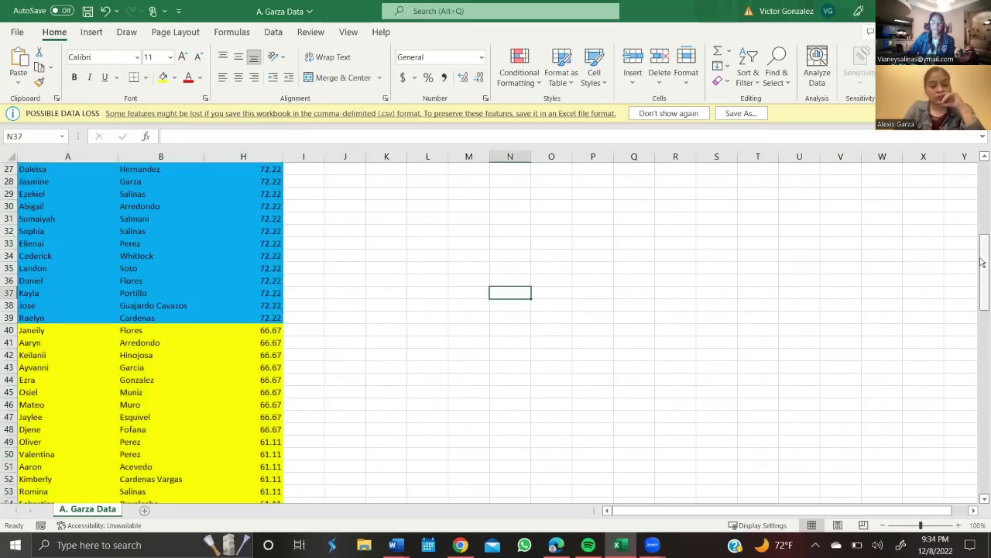
left_click_drag(983, 271, 982, 374)
left_click(340, 289)
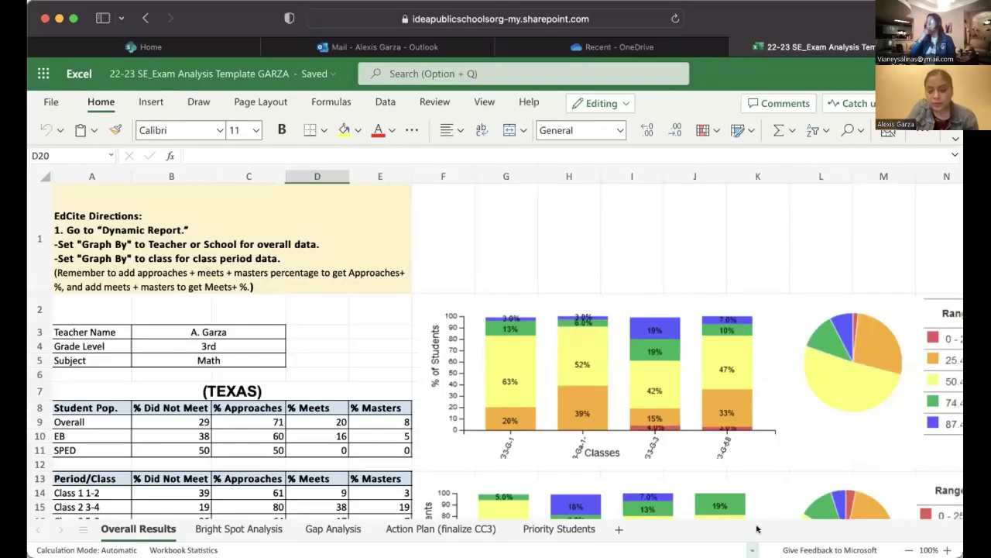
Set the Overall Results sheet's zoom to 80% and expand the browser window to full screen.
left_click(909, 550)
left_click(914, 550)
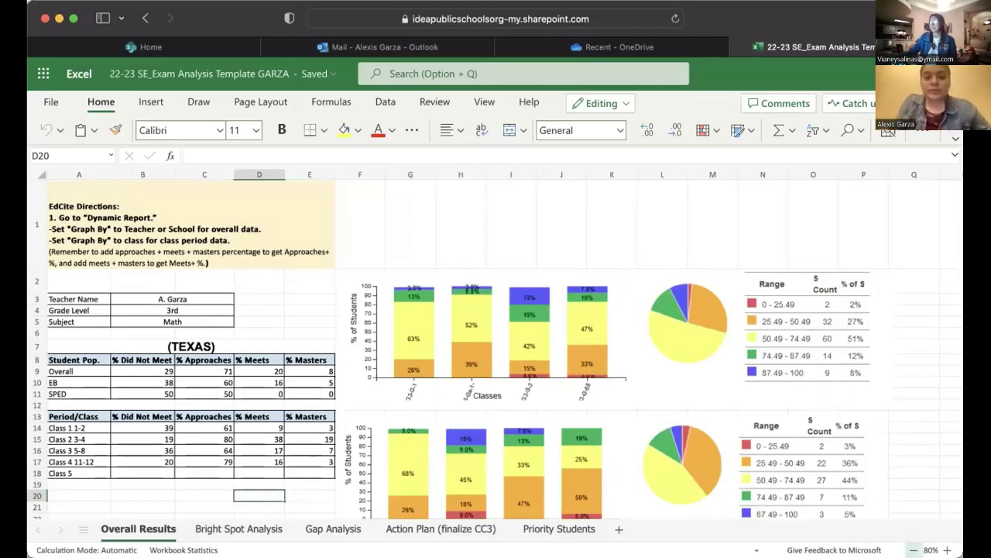
left_click(72, 18)
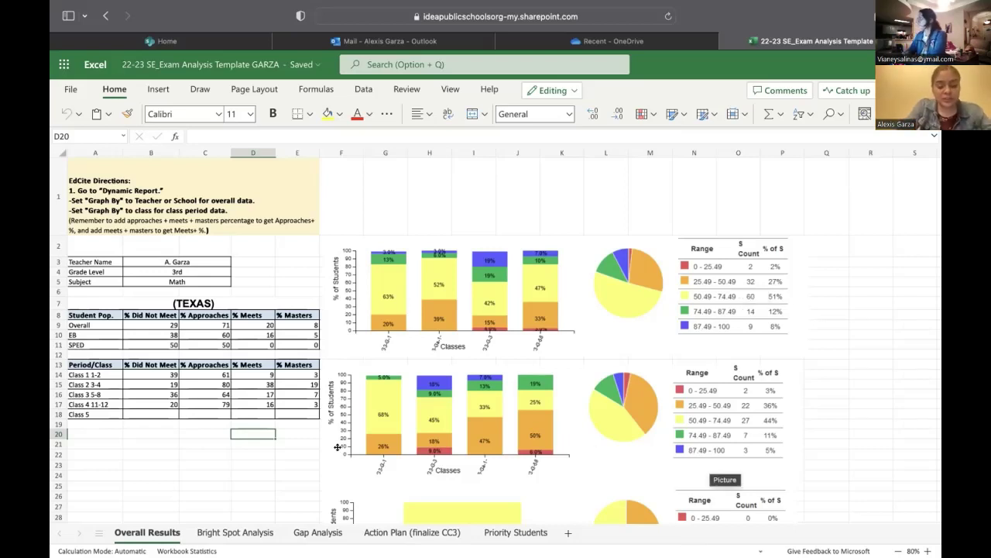
Review the Bright Spot Analysis sheet's top 3 highest performing questions and the overall reflection question.
left_click(254, 534)
scroll(259, 502, "down", 3)
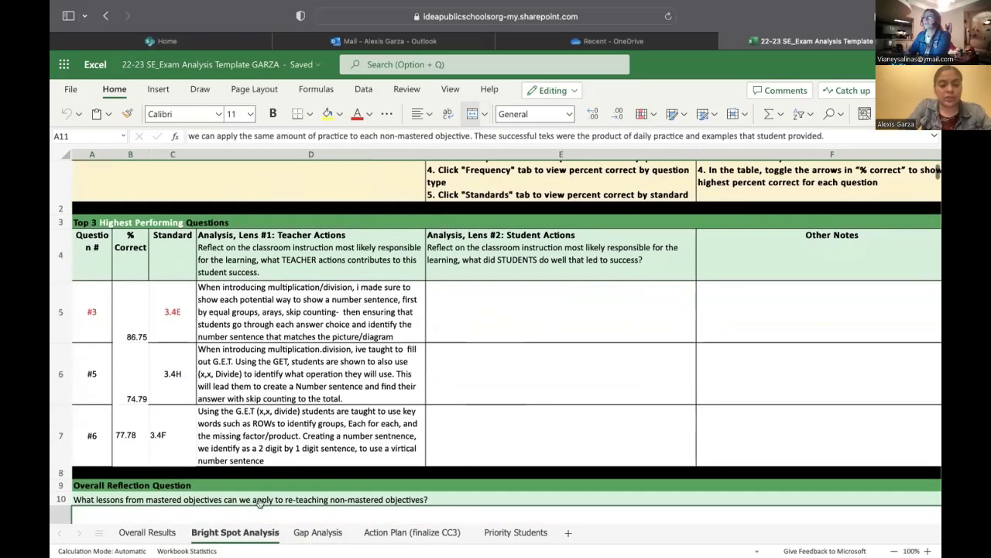
scroll(259, 502, "down", 2)
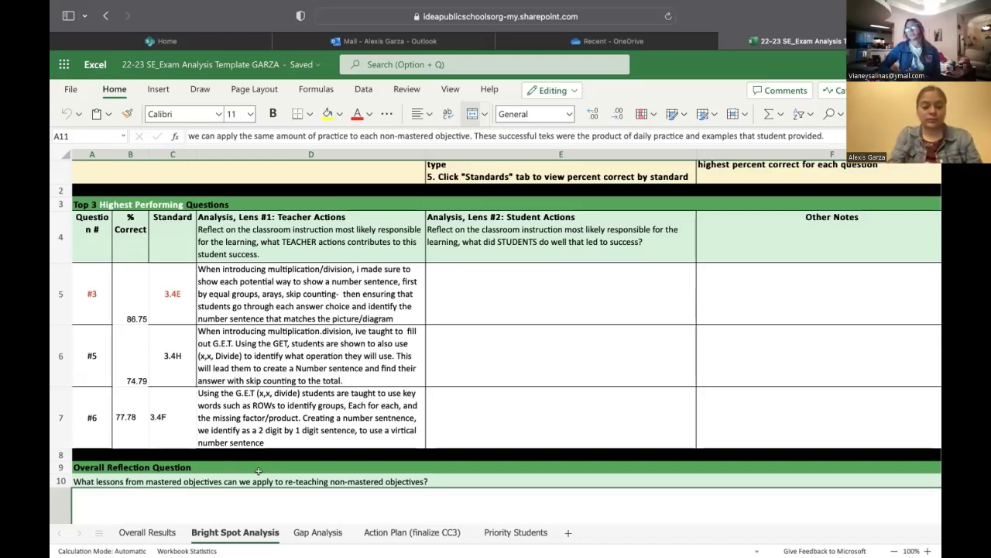
Show the Gap Analysis sheet at 80% zoom to review the directions and most missed multiple choice questions.
left_click(318, 533)
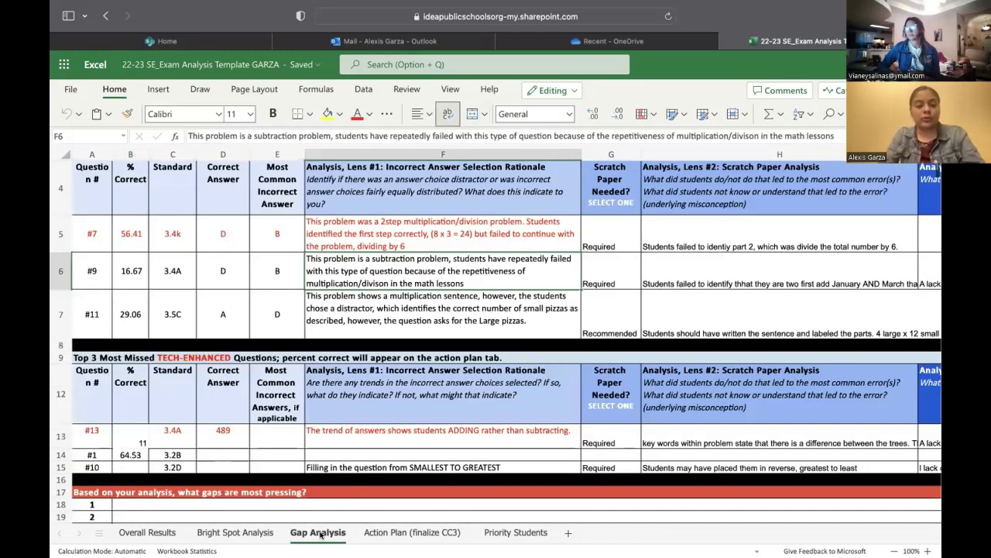
scroll(308, 424, "up", 3)
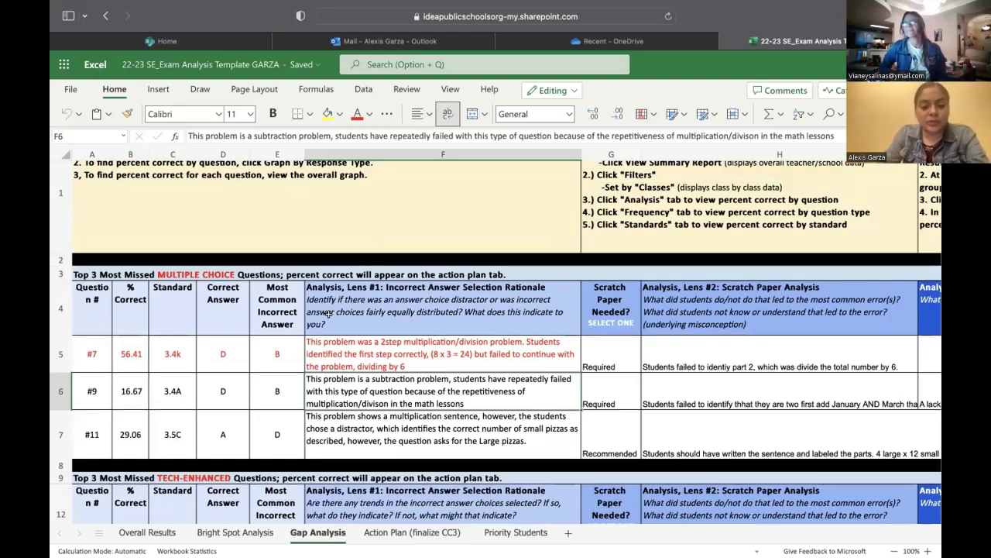
scroll(329, 313, "up", 1)
scroll(329, 313, "up", 1)
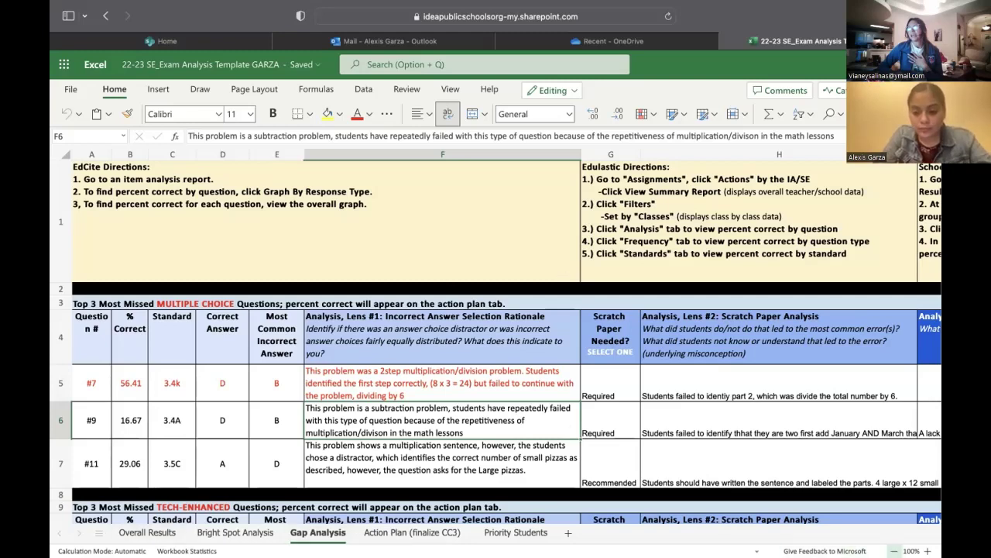
left_click(894, 551)
left_click(895, 550)
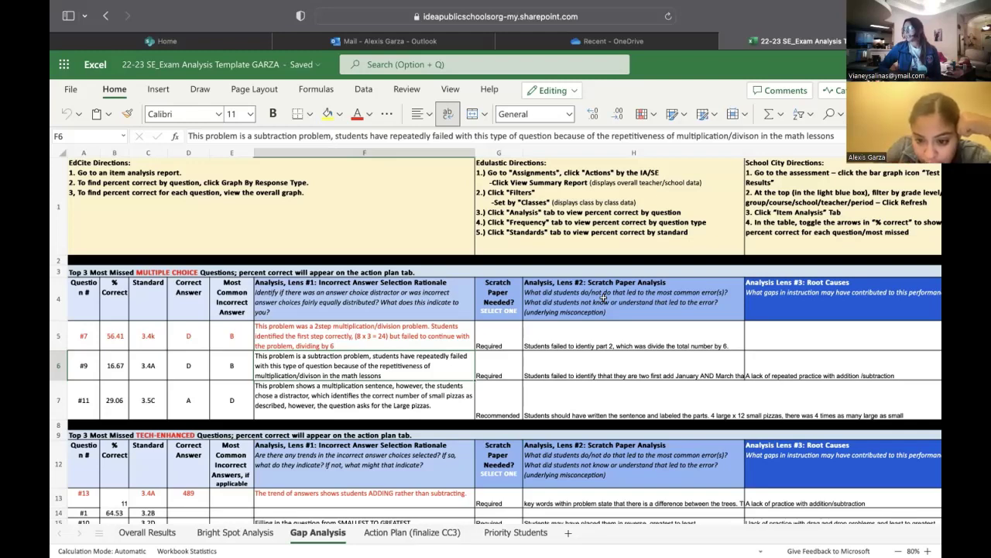
Read the full scratch paper analysis text for question #9 in cell H6, leaving the cell as it is.
double_click(711, 377)
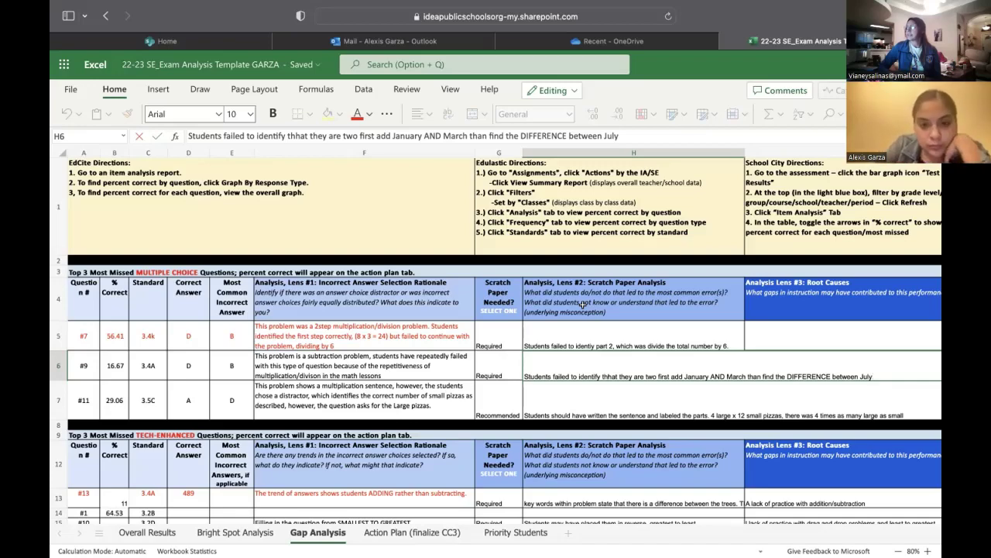
scroll(550, 353, "down", 3)
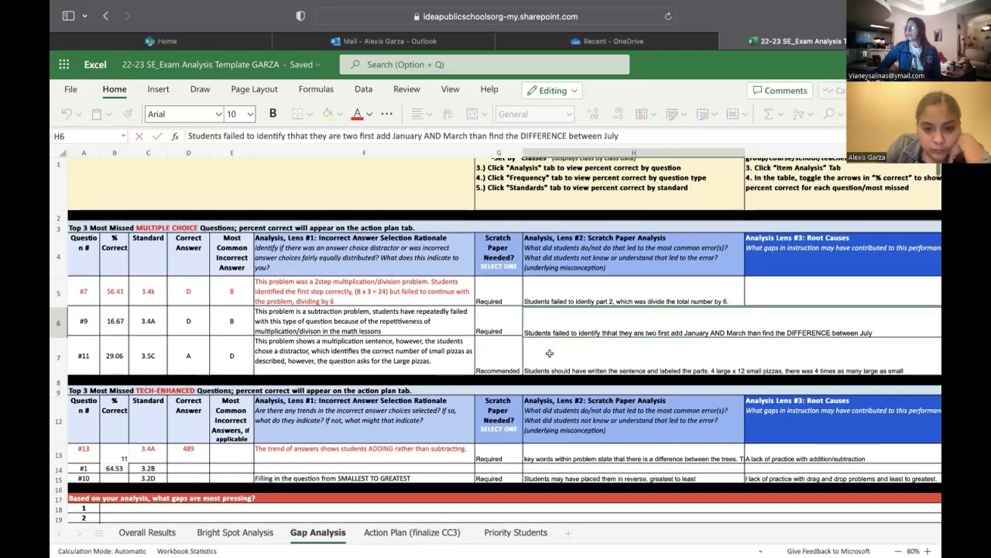
scroll(550, 354, "down", 1)
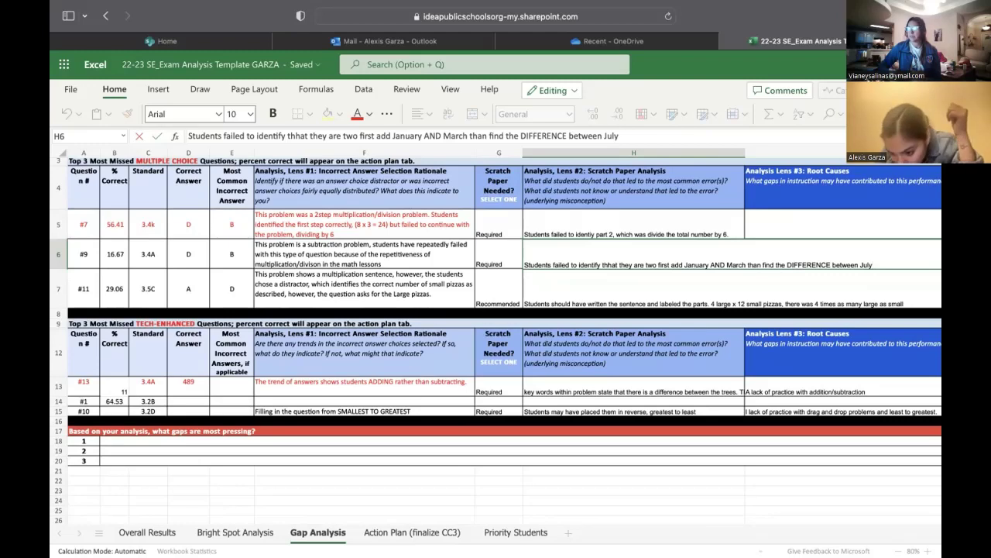
left_click(930, 495)
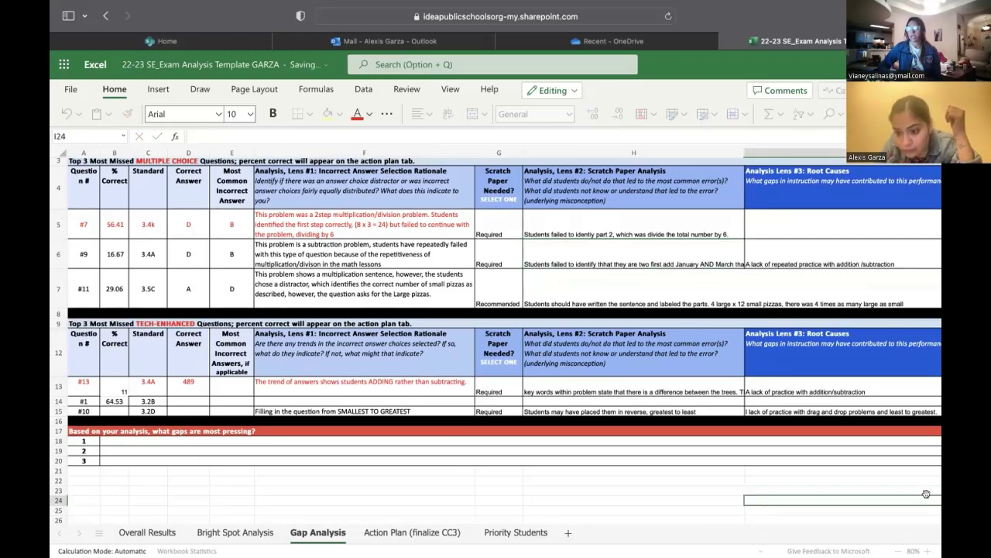
Enlarge the Gap Analysis sheet to 110% and review its multiple choice and tech-enhanced question tables.
left_click(927, 551)
left_click(927, 551)
scroll(751, 445, "left", 5)
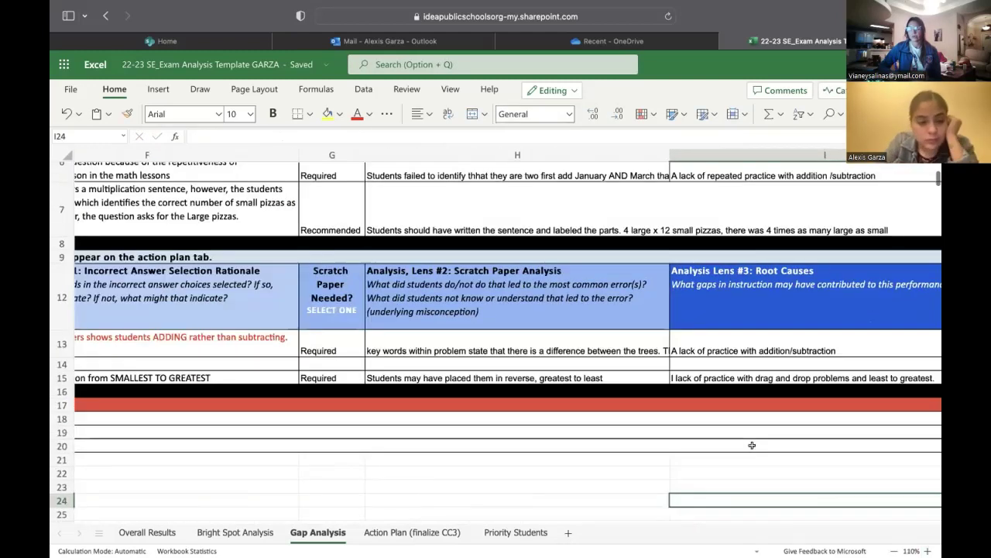
scroll(751, 444, "right", 2)
scroll(751, 445, "up", 3)
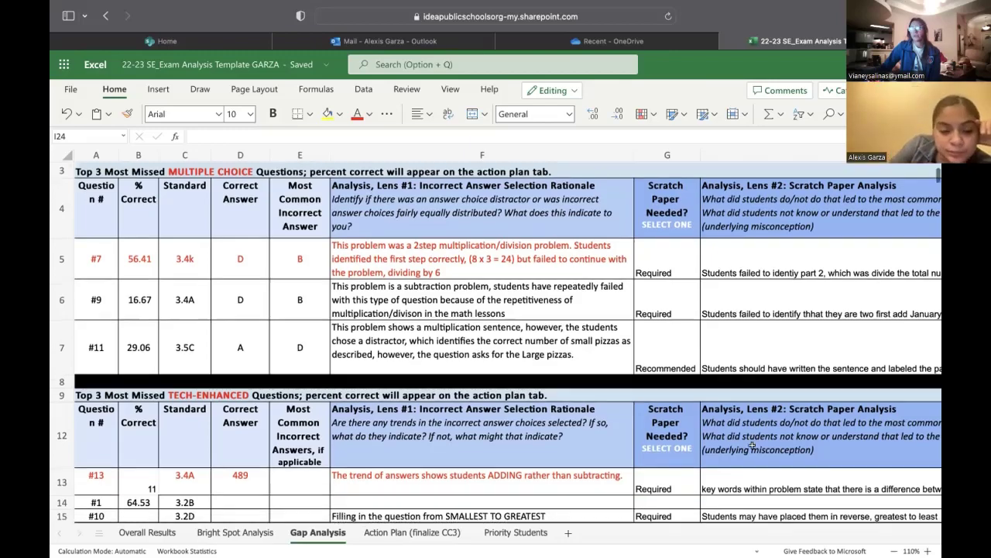
scroll(751, 444, "down", 2)
scroll(749, 422, "down", 4)
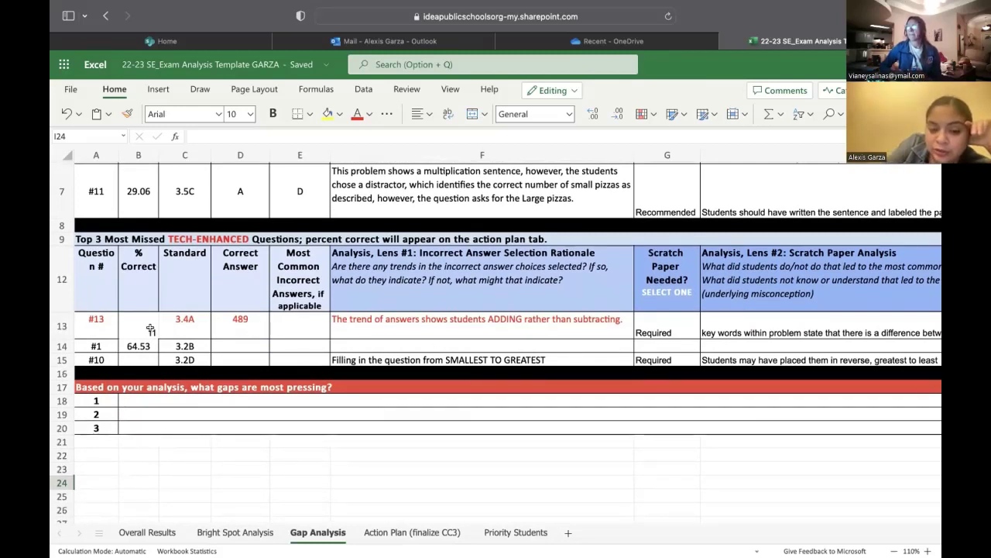
Examine question #13 in the tech-enhanced table: its percent correct, standard, correct answer, common incorrect answer and rationale.
left_click_drag(150, 328, 150, 361)
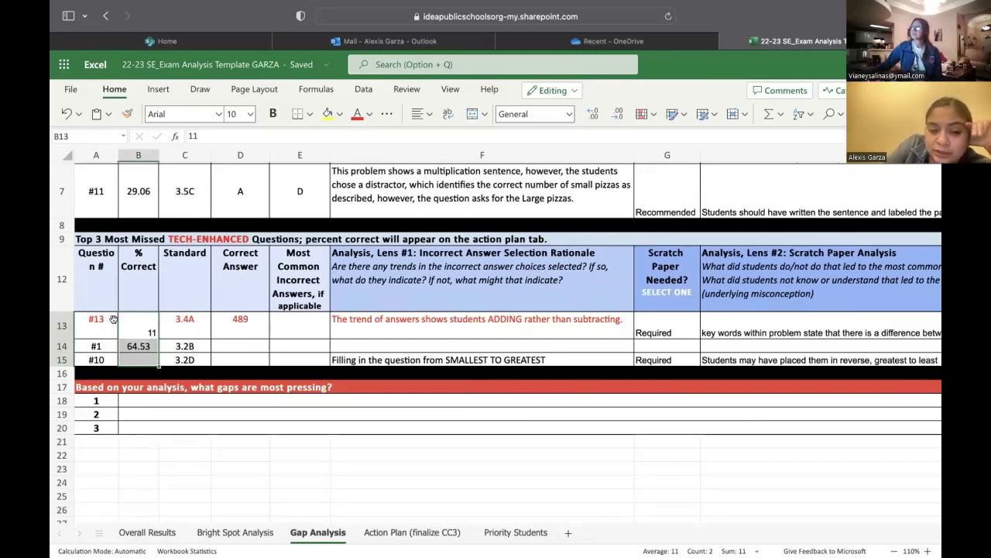
left_click_drag(113, 319, 185, 323)
scroll(172, 312, "up", 2)
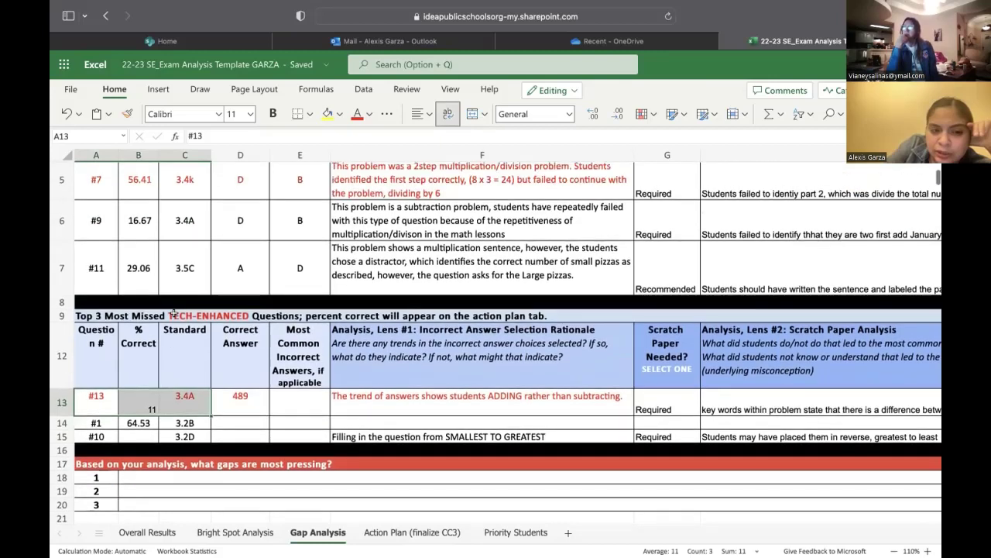
scroll(173, 311, "up", 1)
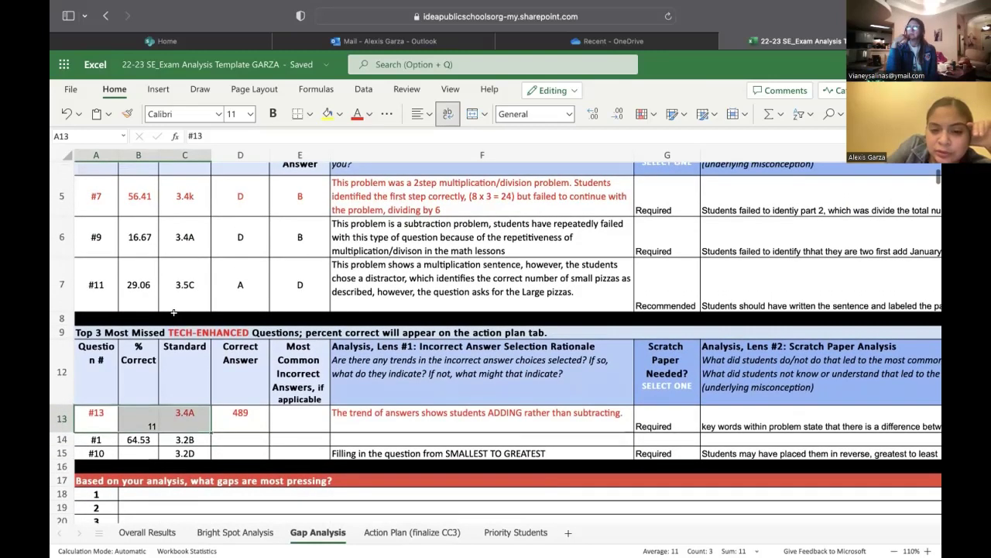
scroll(174, 312, "up", 1)
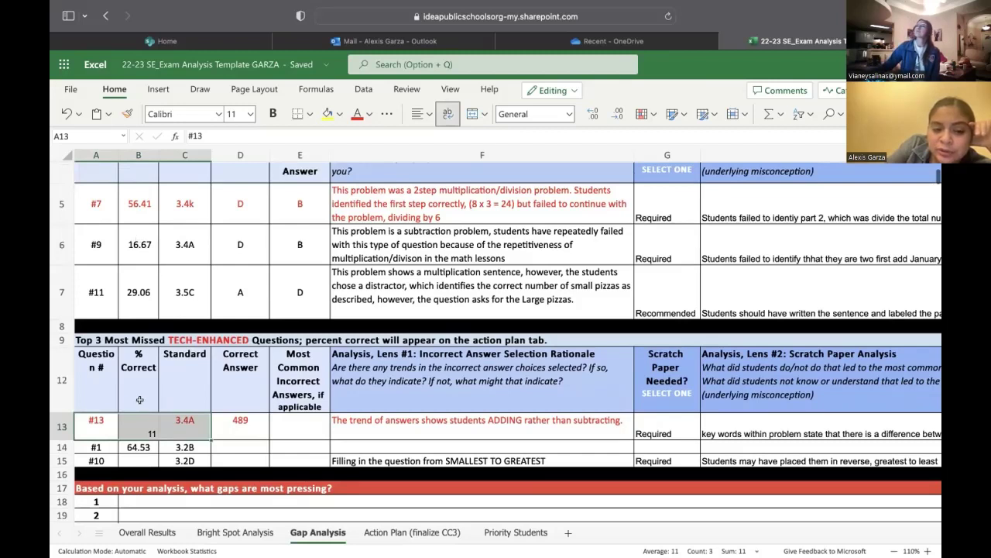
left_click_drag(109, 422, 299, 426)
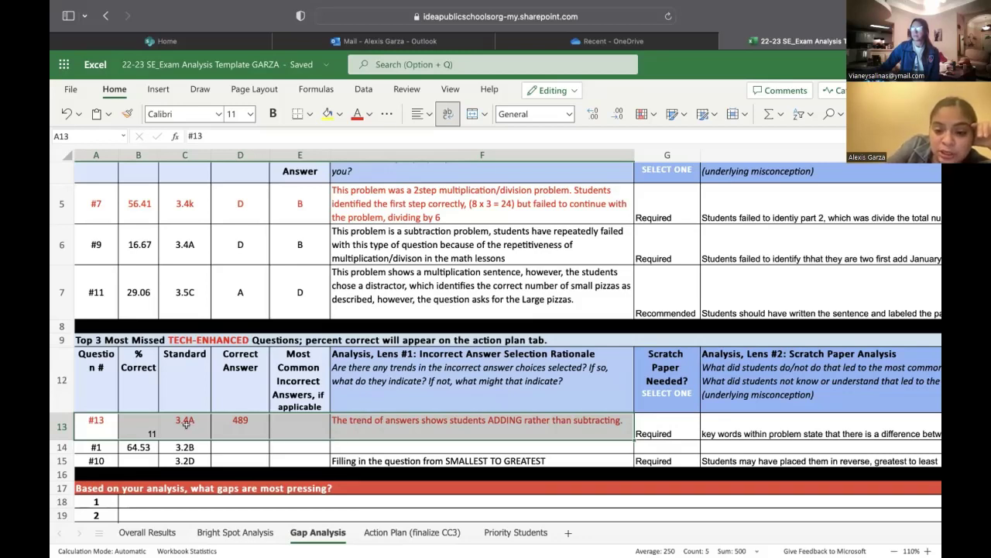
left_click(235, 419)
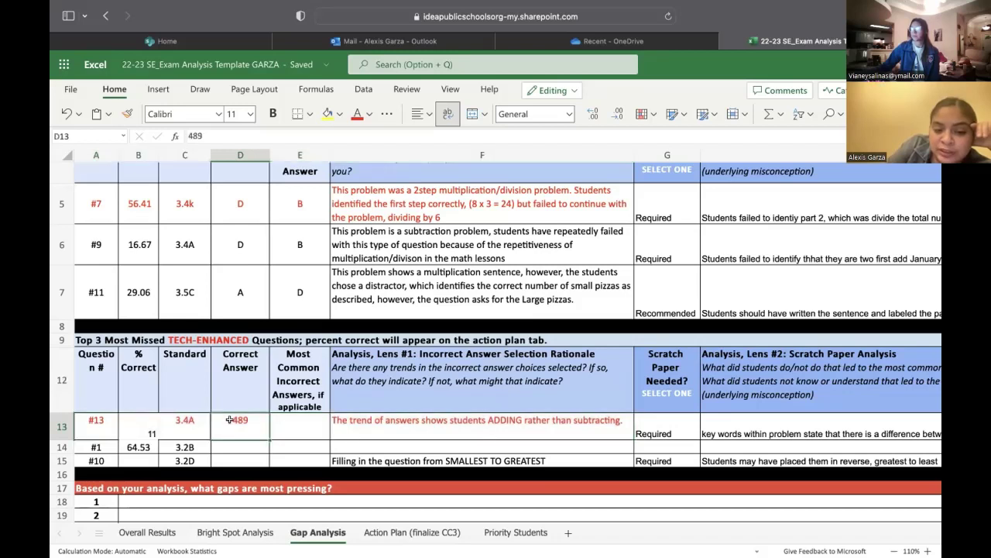
left_click(302, 416)
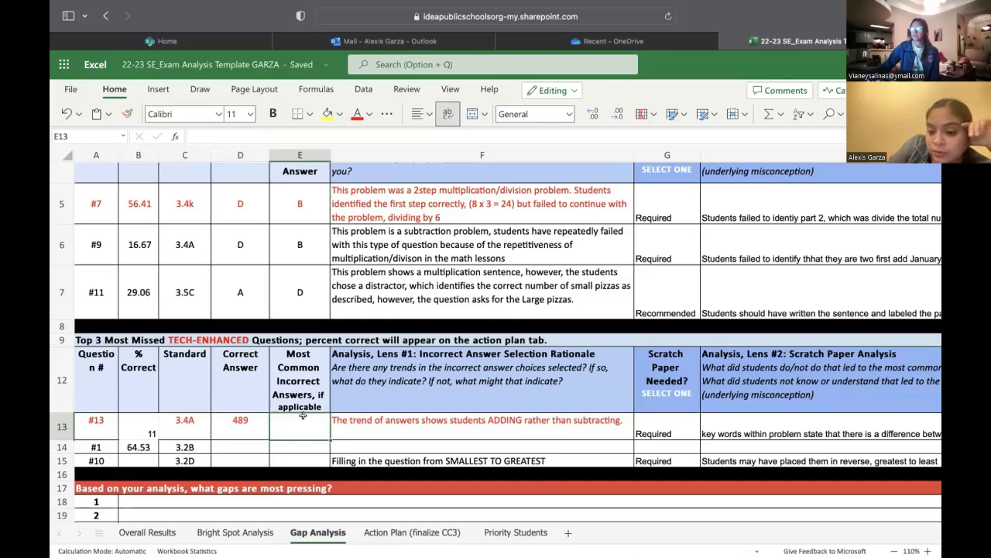
Read question #13's scratch paper analysis and root causes in the tech-enhanced table, then return to its answer columns.
scroll(303, 416, "right", 5)
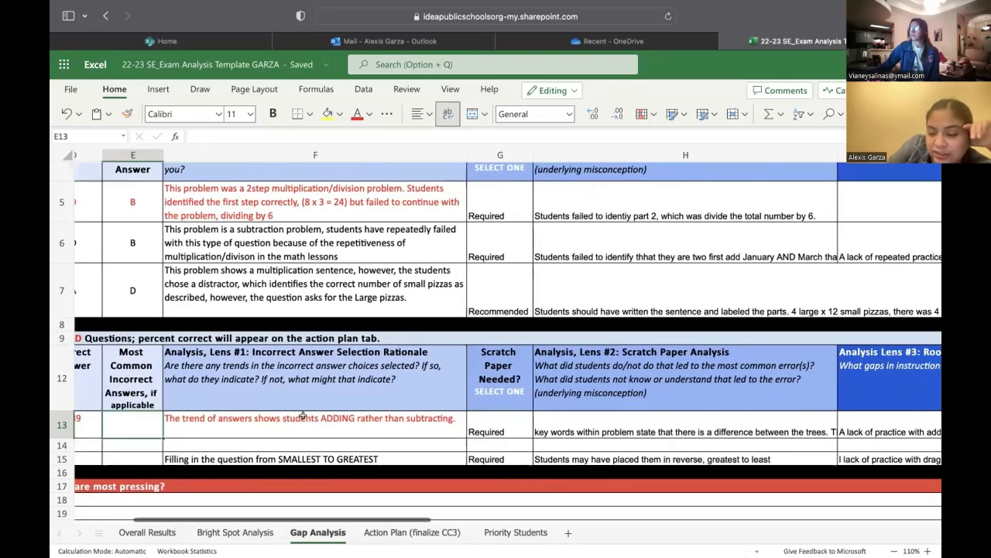
scroll(302, 416, "right", 2)
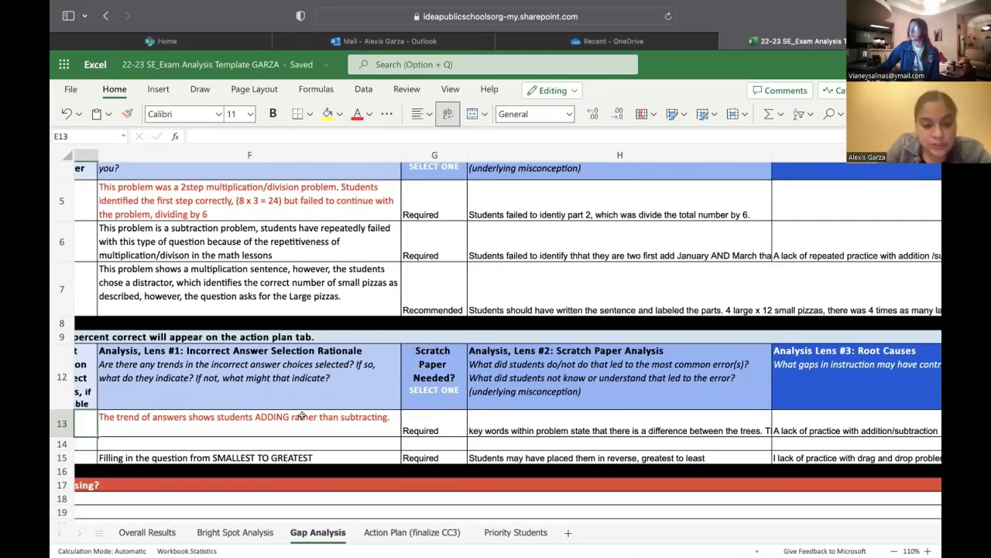
scroll(303, 416, "left", 7)
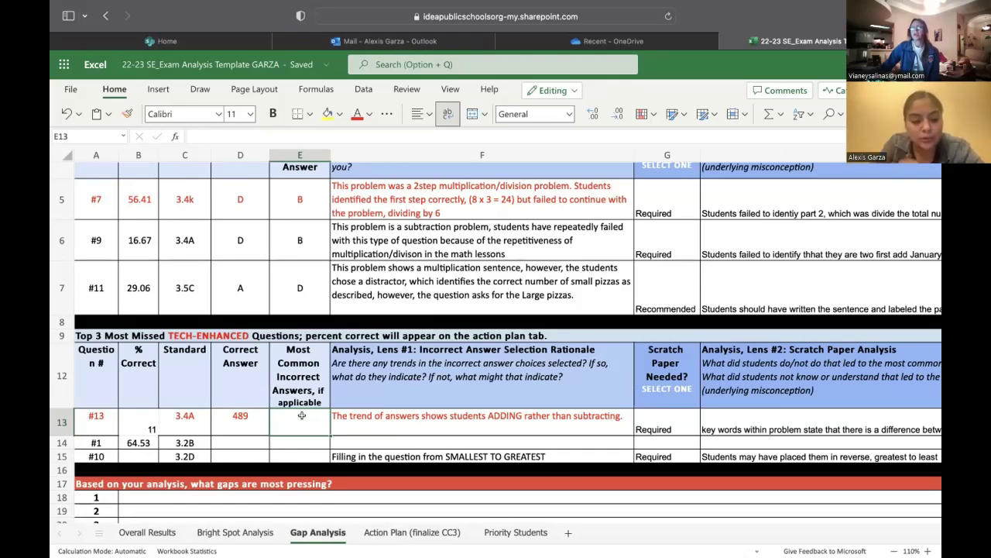
Examine the #1 and #10 rows of the tech-enhanced table, marking question #10's cells A15 to E15 for discussion.
scroll(302, 415, "down", 1)
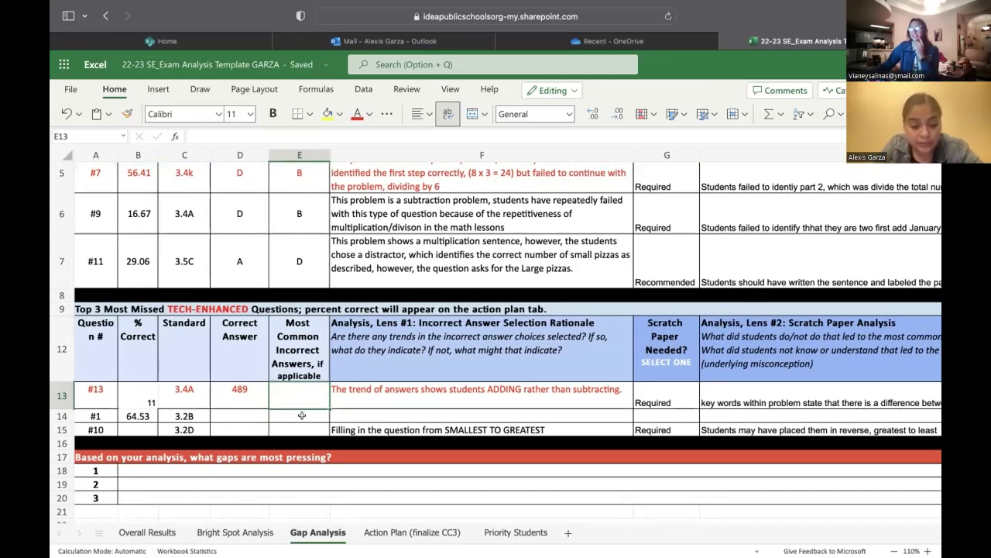
scroll(302, 416, "down", 1)
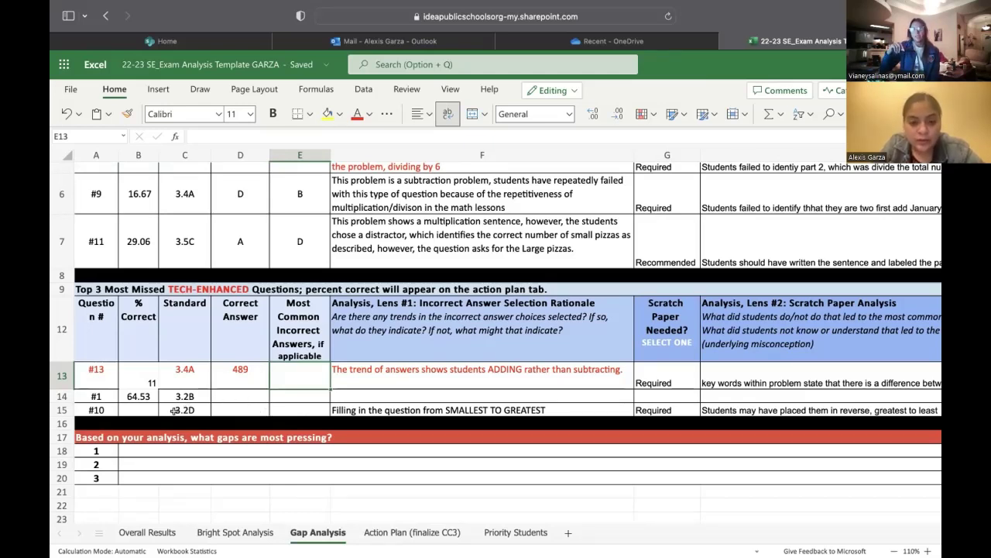
left_click_drag(106, 410, 326, 406)
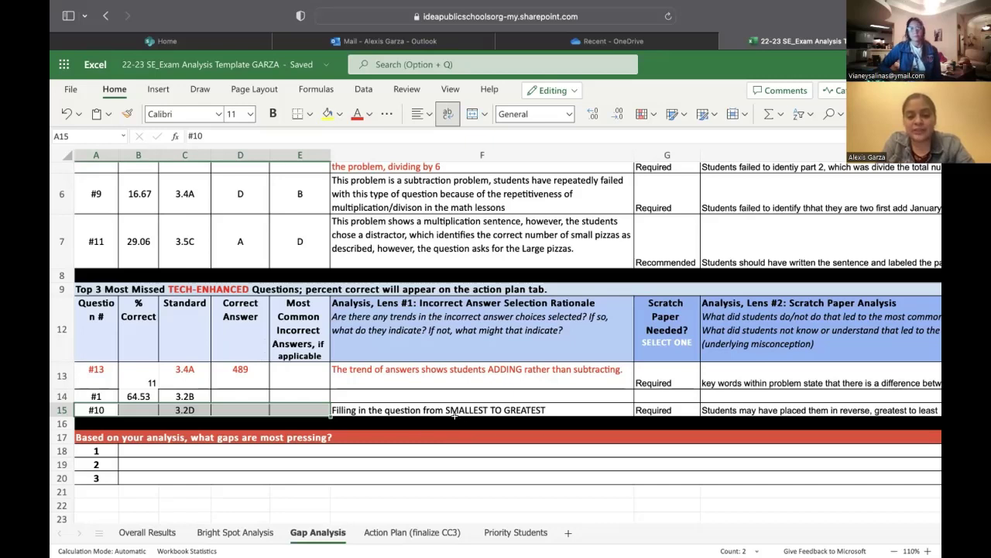
key("Down")
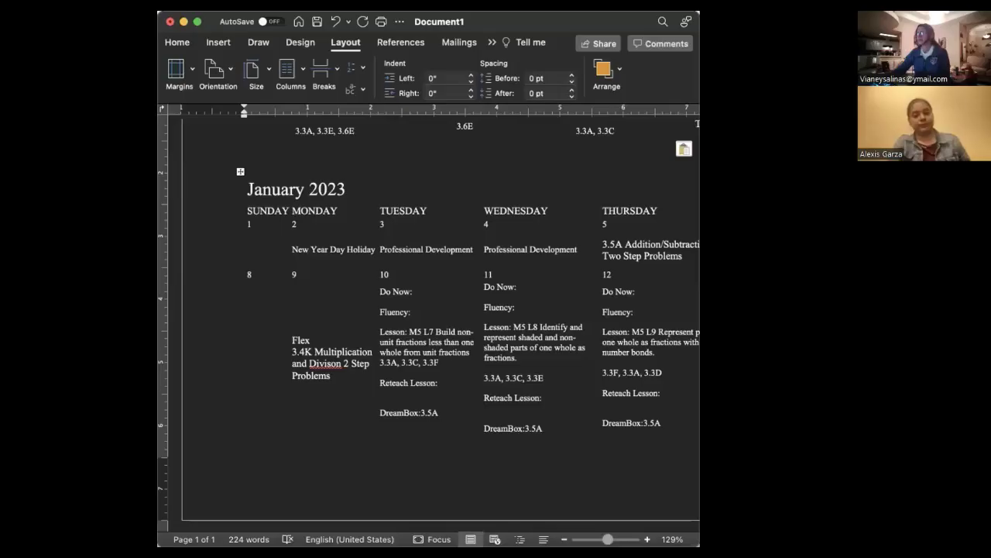
In Word, show the Document1 lesson calendar full screen from its beginning and place the cursor in the first table's Monday 11 cell.
left_click(198, 21)
scroll(220, 166, "up", 3)
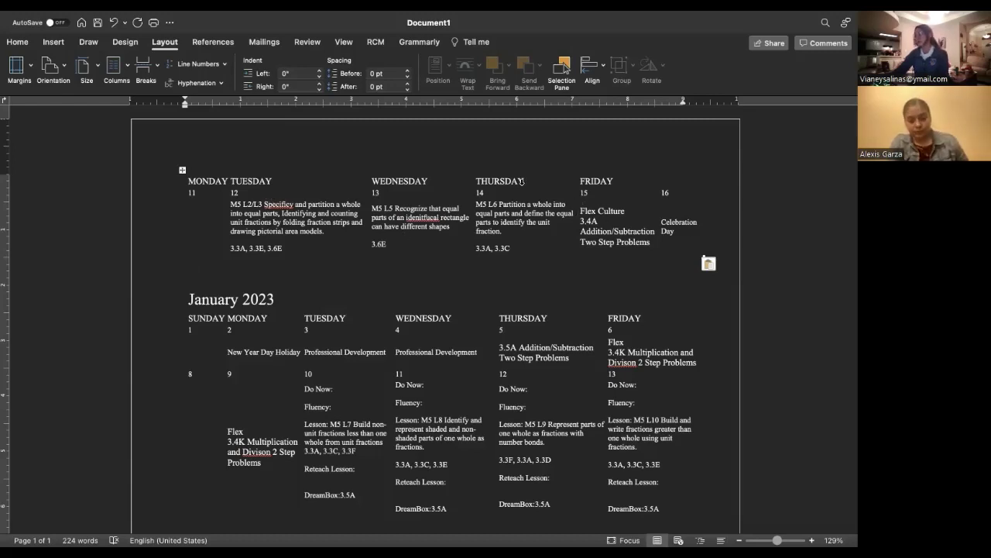
left_click(189, 209)
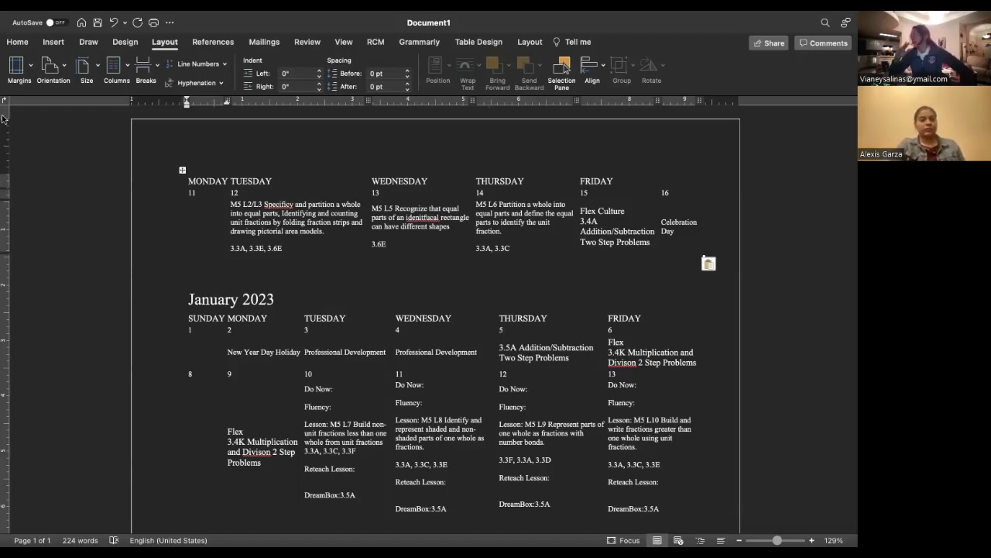
left_click(38, 45)
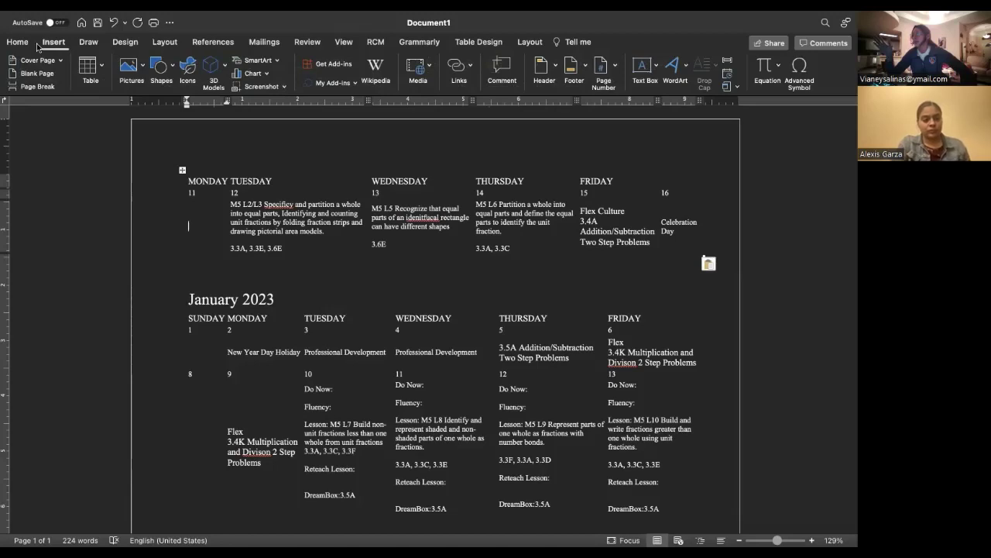